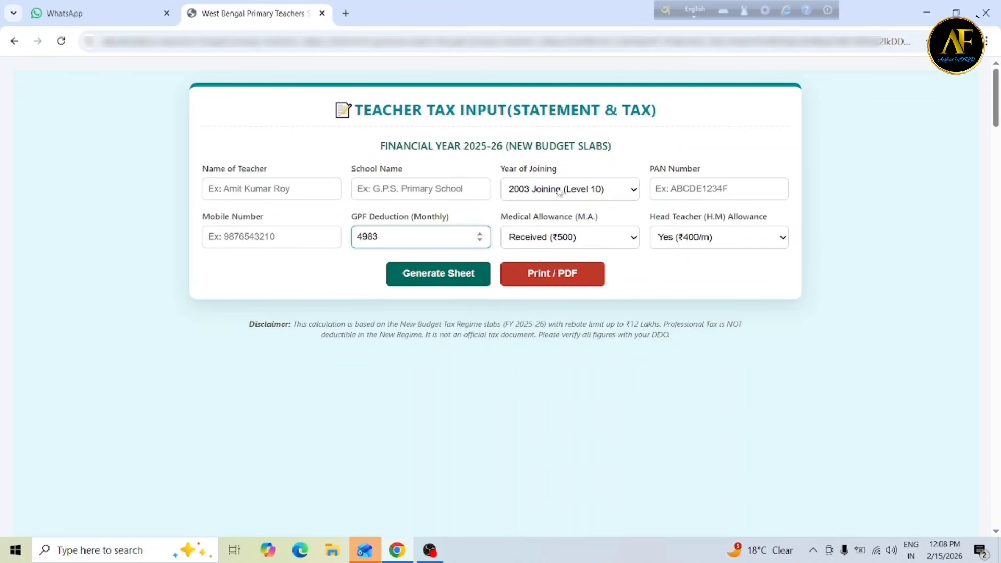
# Step: Set the teacher's year of joining to 2014 Joining (Level 9) in the tax input form
pyautogui.click(596, 194)
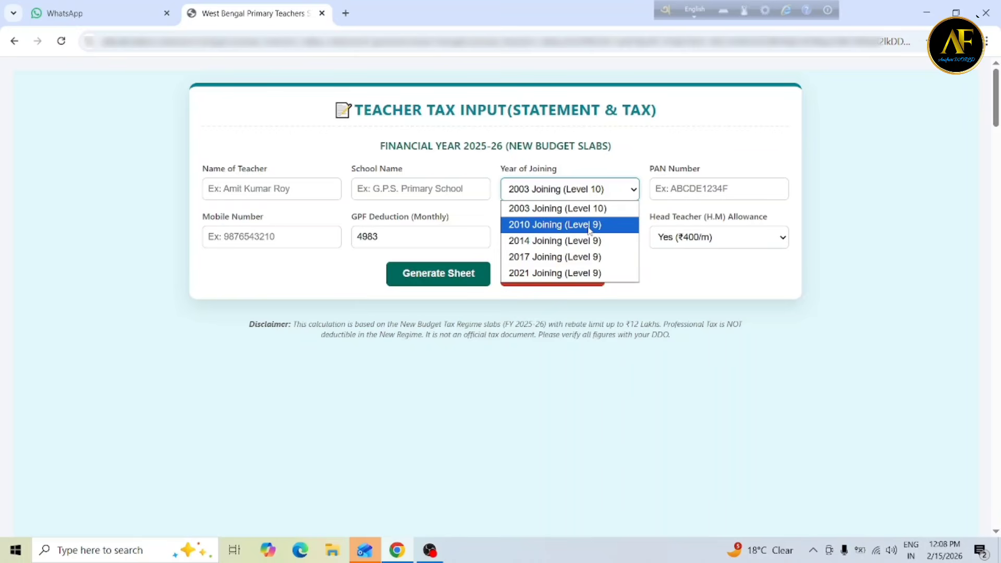
pyautogui.click(564, 242)
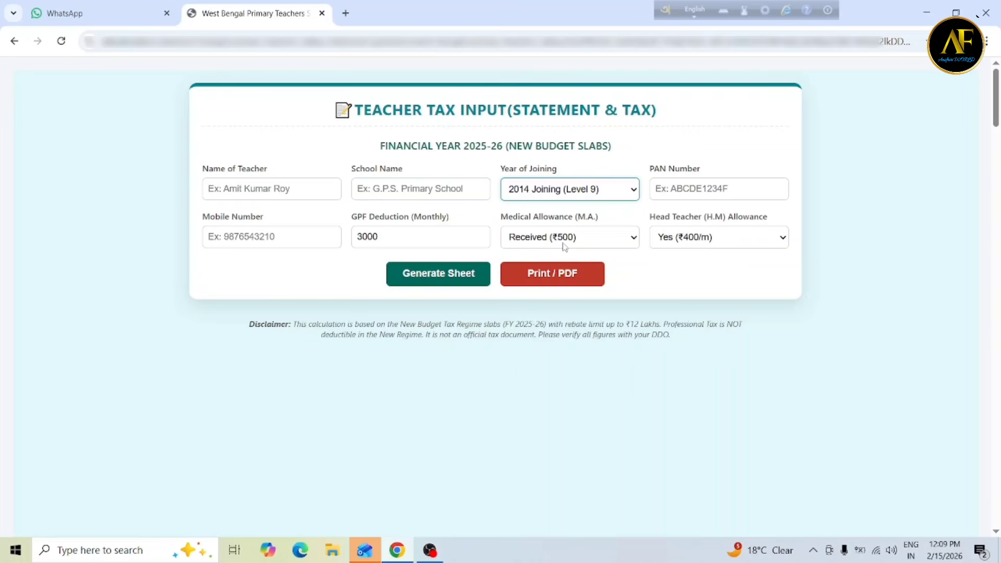
pyautogui.click(703, 188)
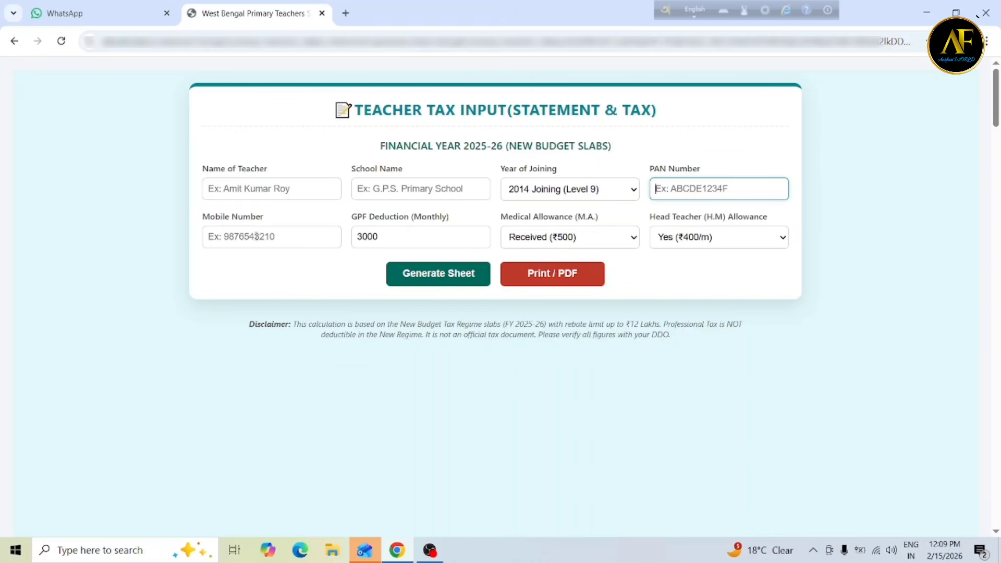
# Step: Adjust the monthly GPF deduction to 3004
pyautogui.click(391, 237)
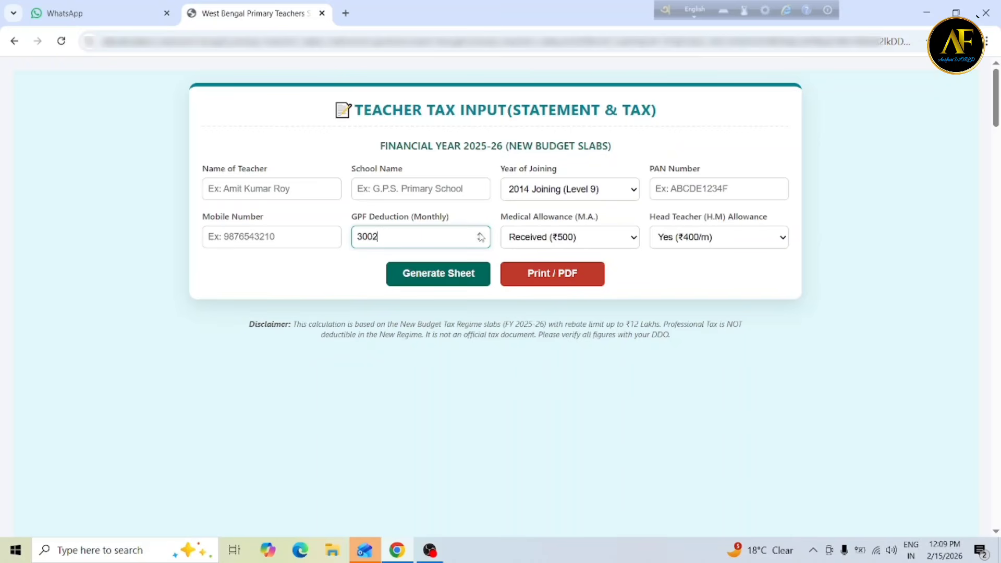
pyautogui.click(480, 234)
pyautogui.click(479, 241)
pyautogui.click(479, 241)
pyautogui.click(479, 241)
pyautogui.click(479, 241)
# Step: Switch the medical allowance to Not Received (₹0) and back to Received (₹500)
pyautogui.click(578, 240)
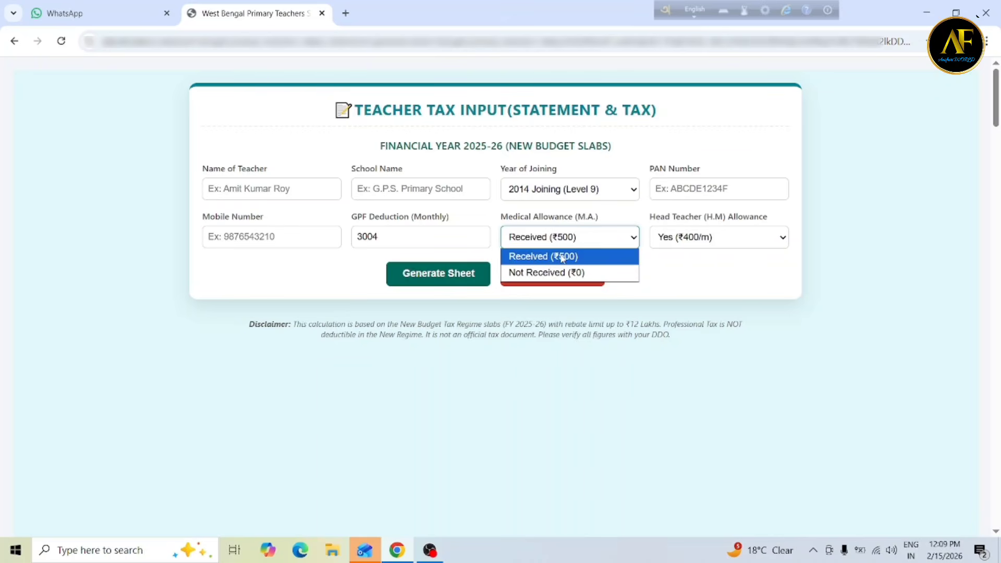
pyautogui.click(562, 258)
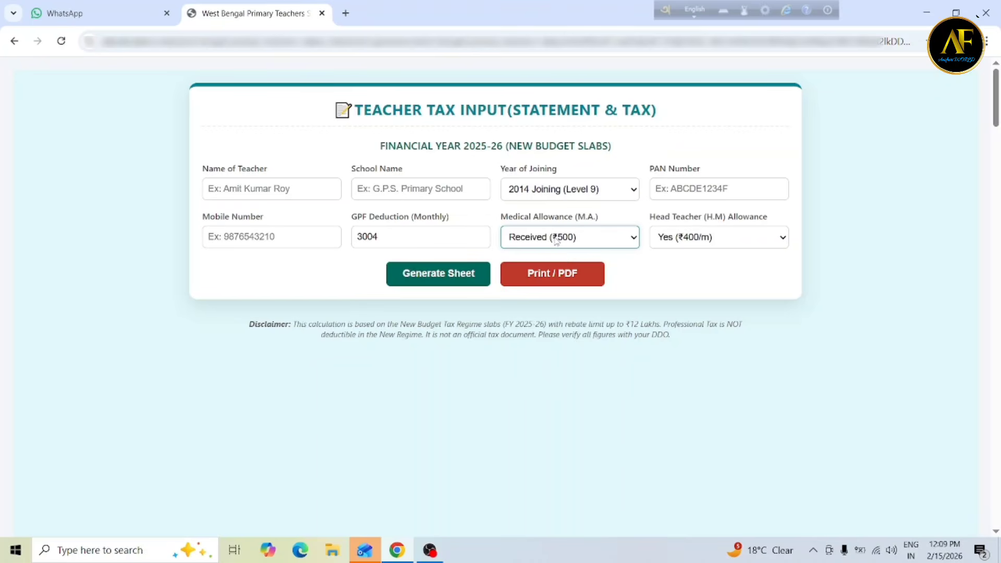
pyautogui.click(557, 240)
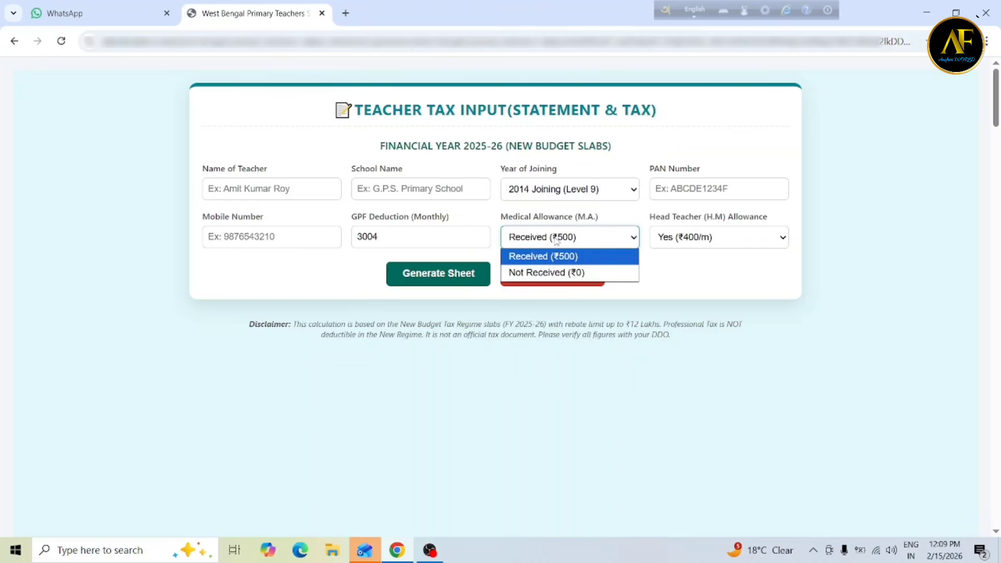
pyautogui.click(555, 273)
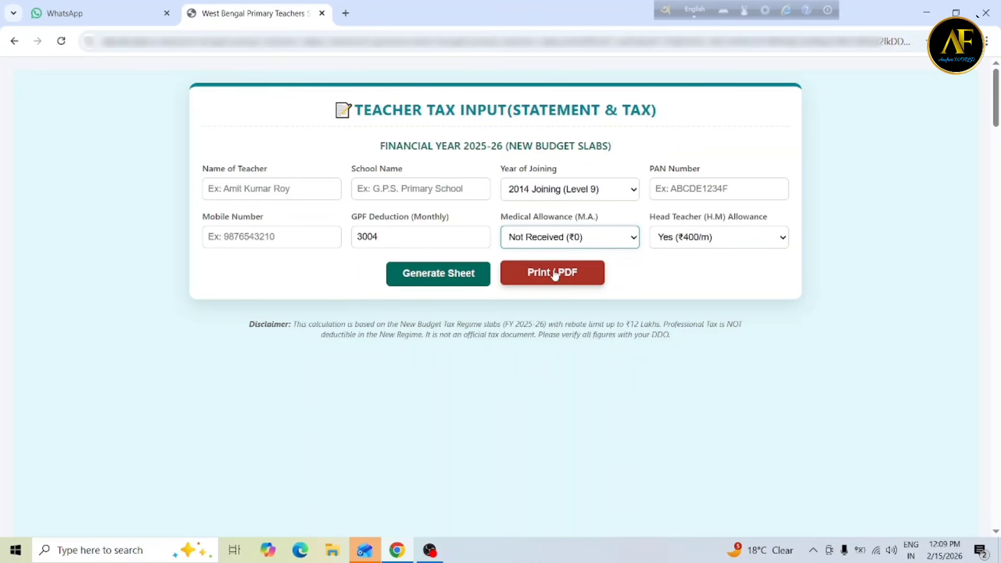
pyautogui.click(592, 237)
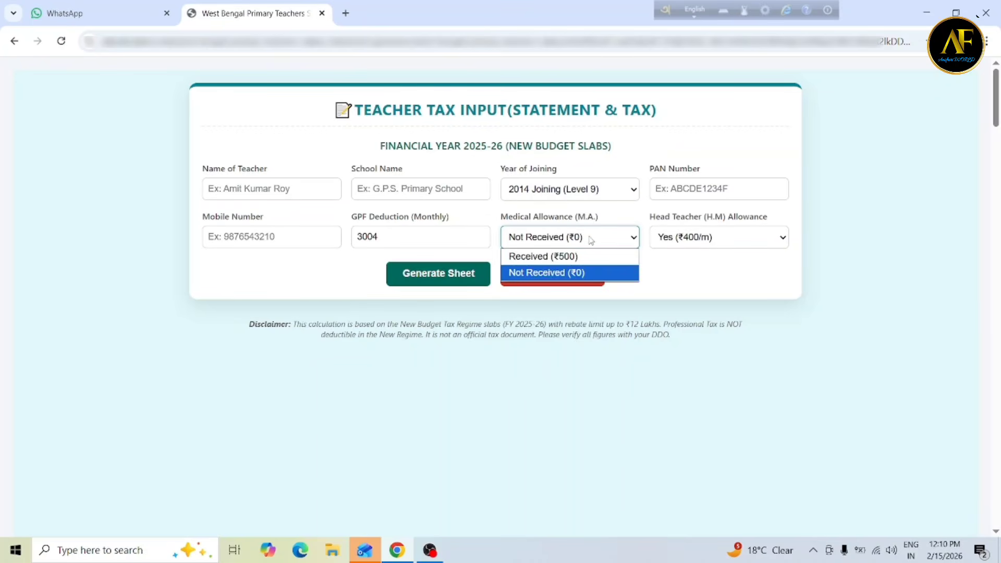
pyautogui.click(558, 256)
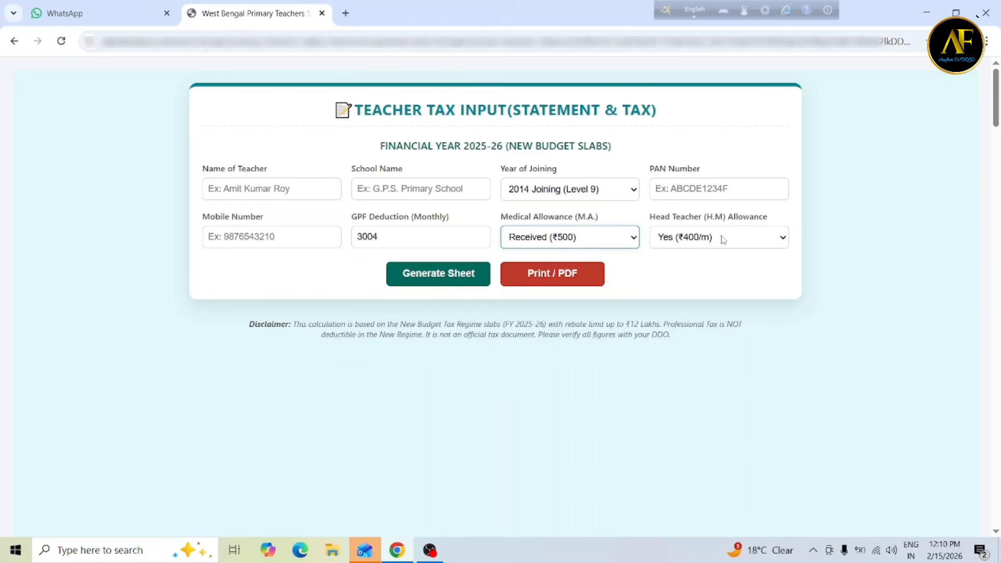
# Step: Try both head teacher allowance options and leave it set to No (Assistant Teacher)
pyautogui.click(694, 239)
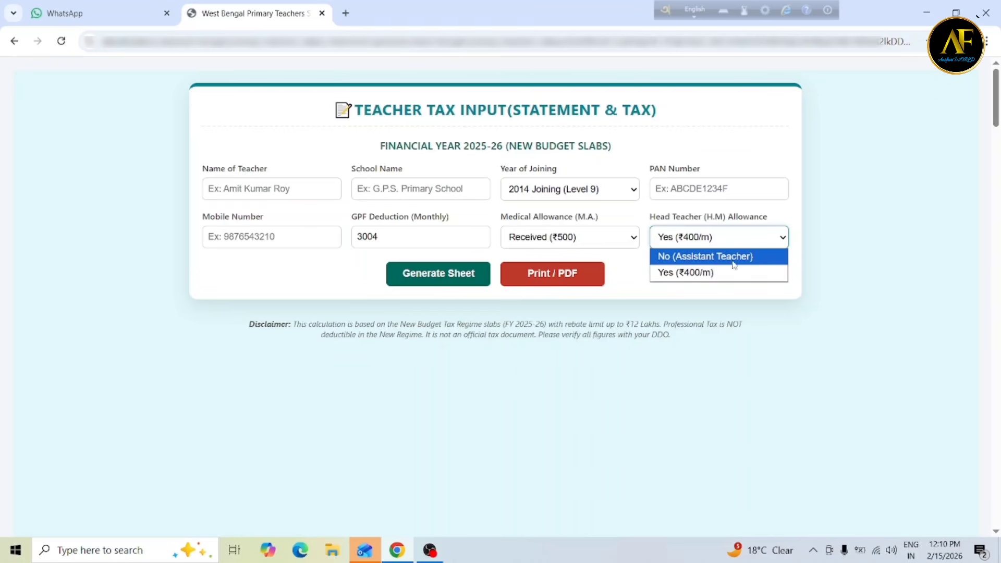
pyautogui.click(684, 259)
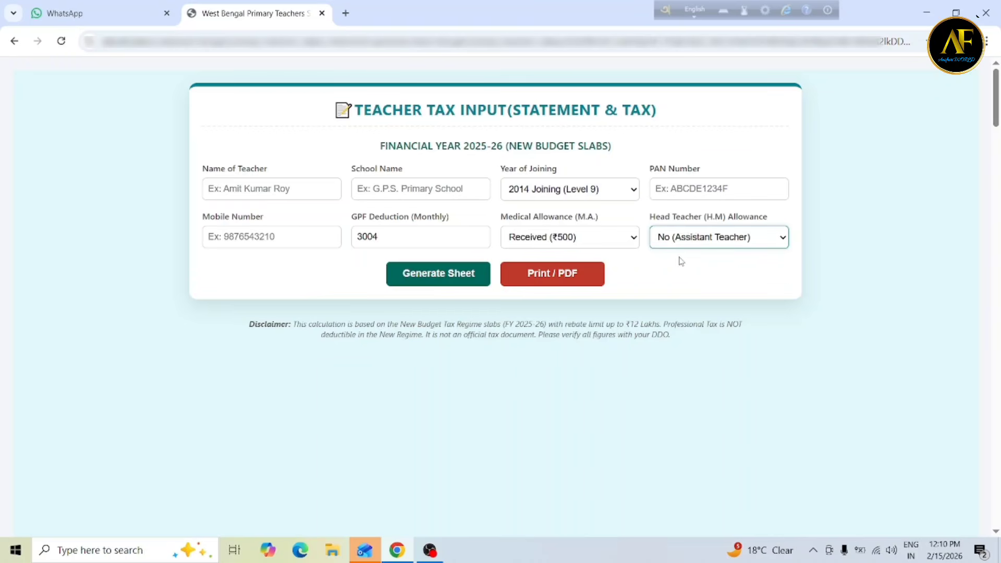
pyautogui.click(707, 242)
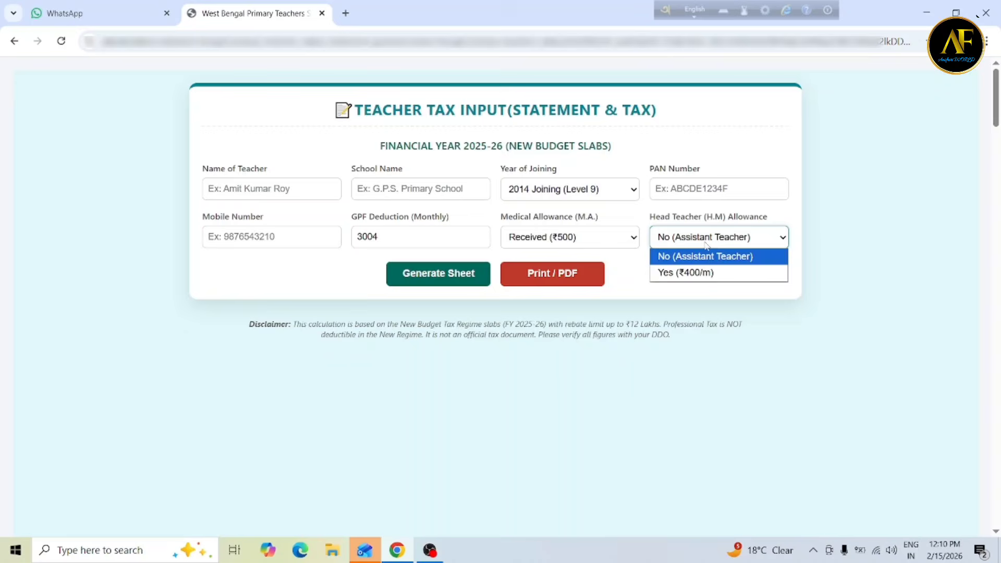
pyautogui.click(702, 272)
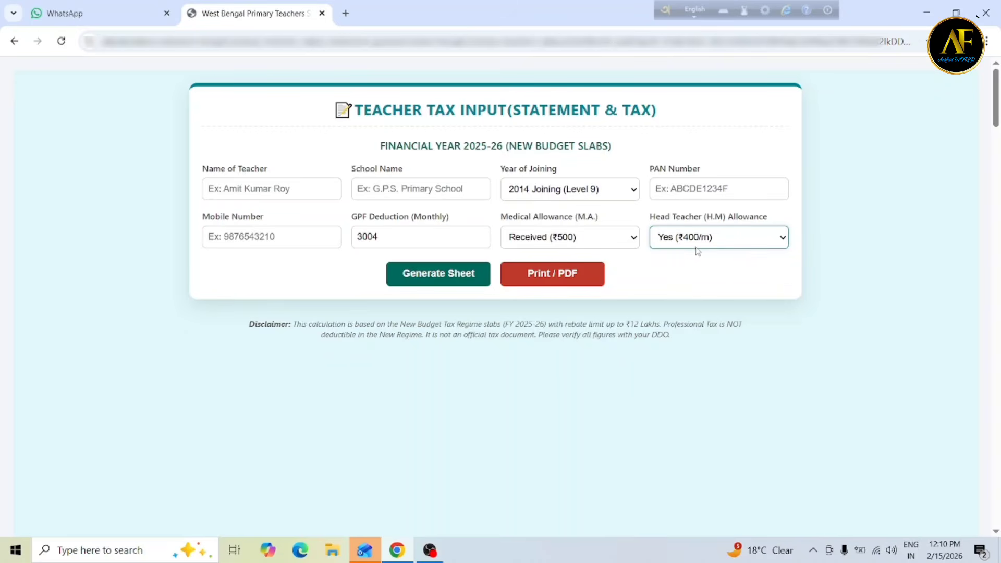
pyautogui.click(701, 246)
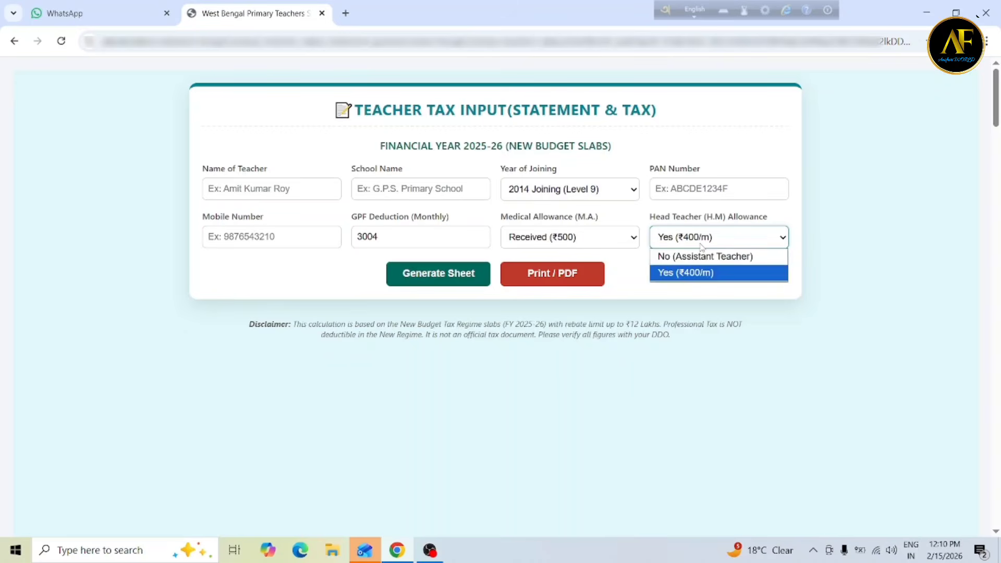
pyautogui.click(705, 257)
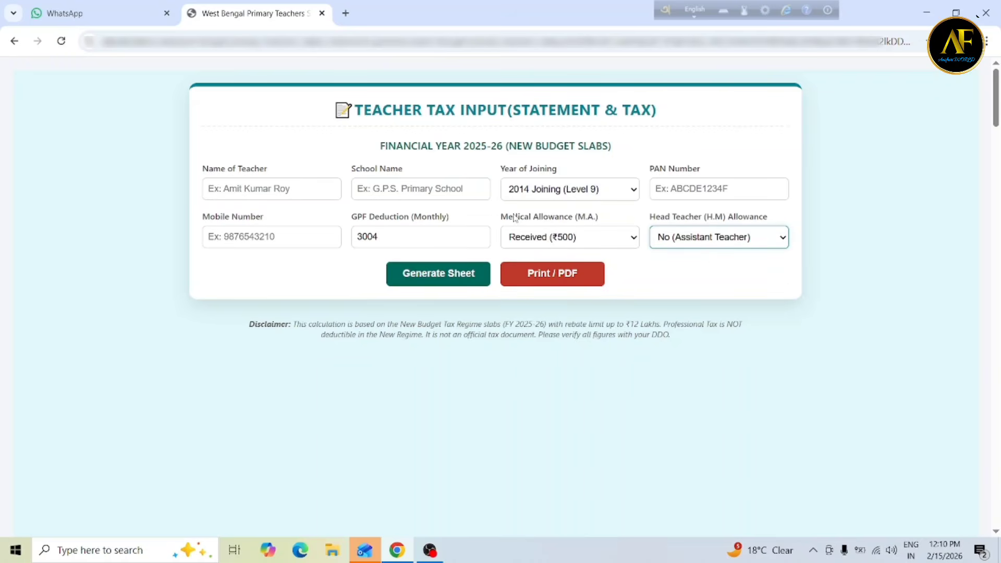
# Step: Generate the salary and tax sheet and review the monthly salary table and income tax computation
pyautogui.click(465, 280)
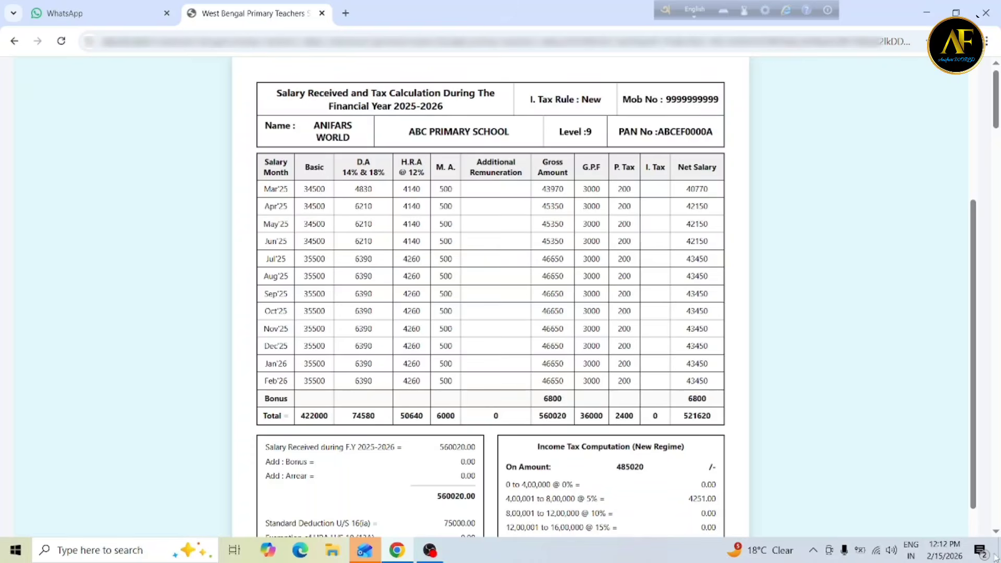
pyautogui.scroll(-5, 995, 534)
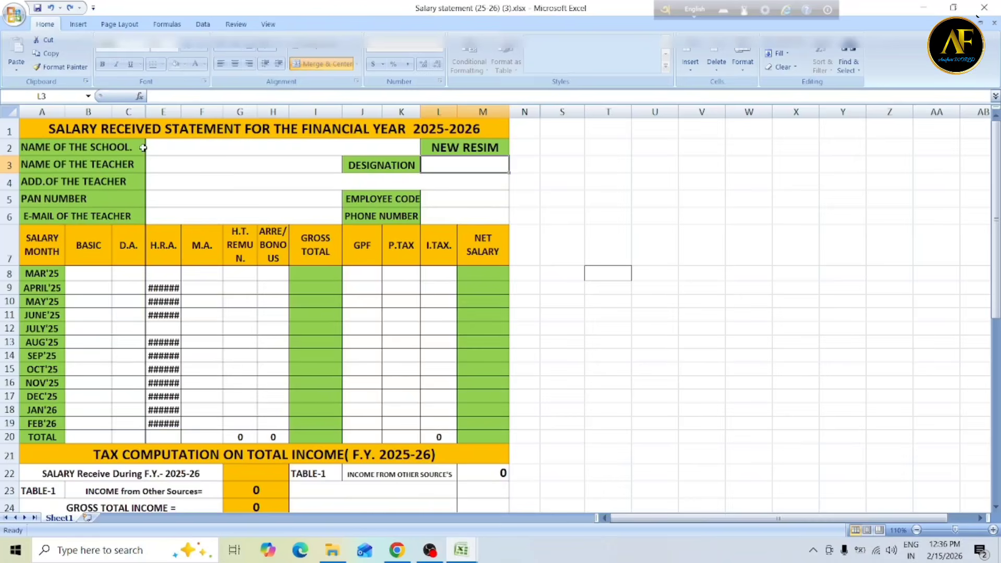
# Step: Go through the school name, teacher name, address, PAN and e-mail cells in the Excel salary statement header
pyautogui.click(183, 147)
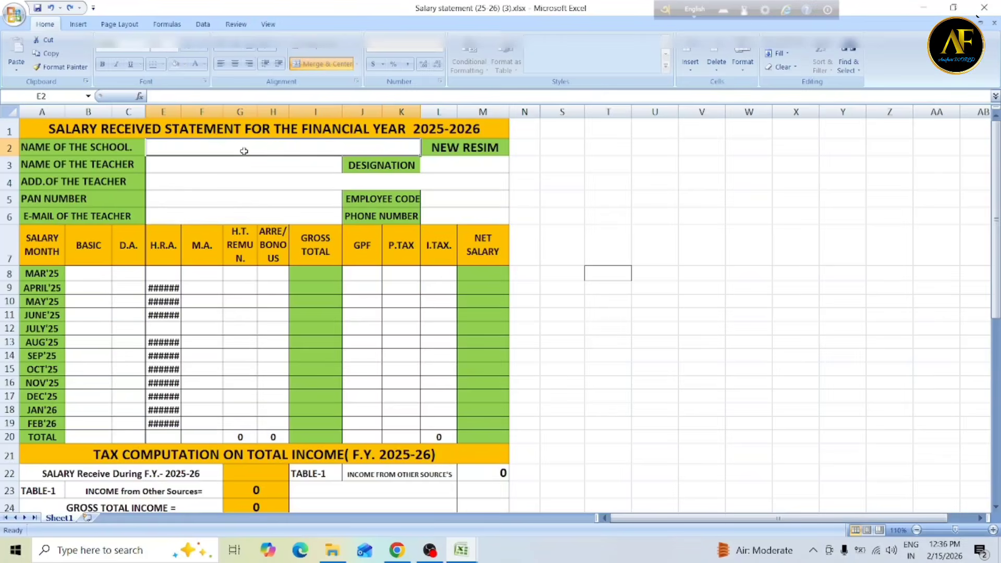
pyautogui.click(202, 170)
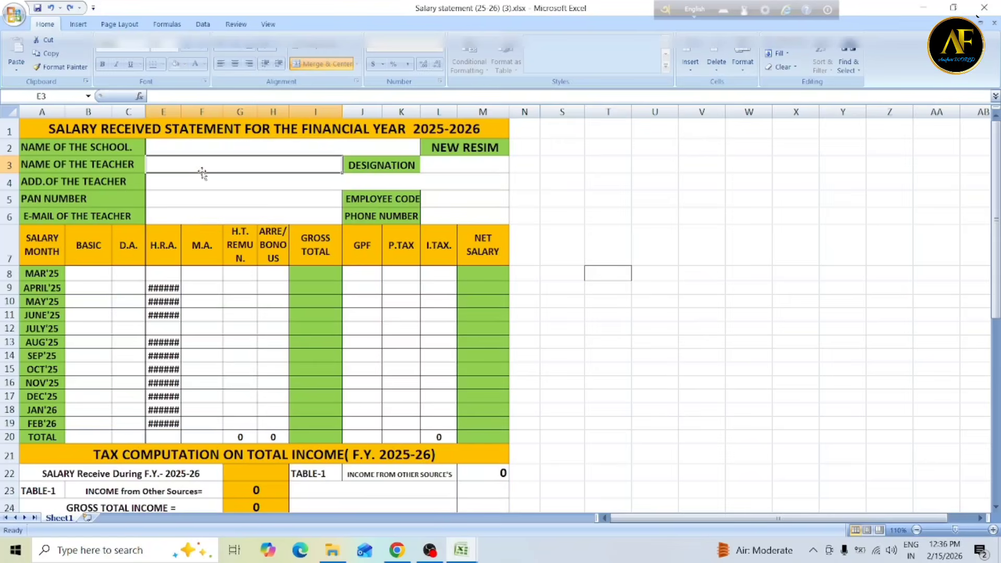
pyautogui.click(196, 187)
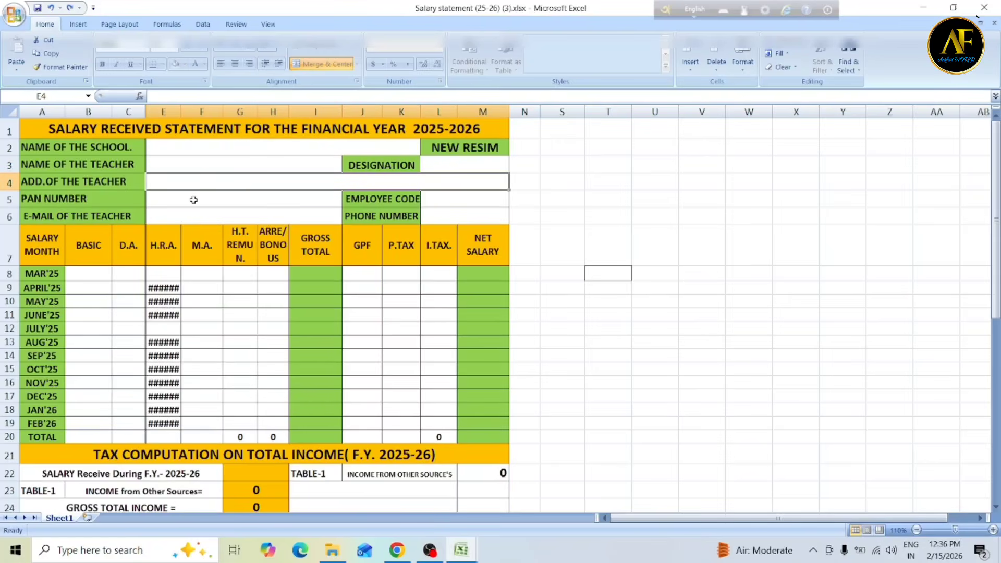
pyautogui.click(193, 200)
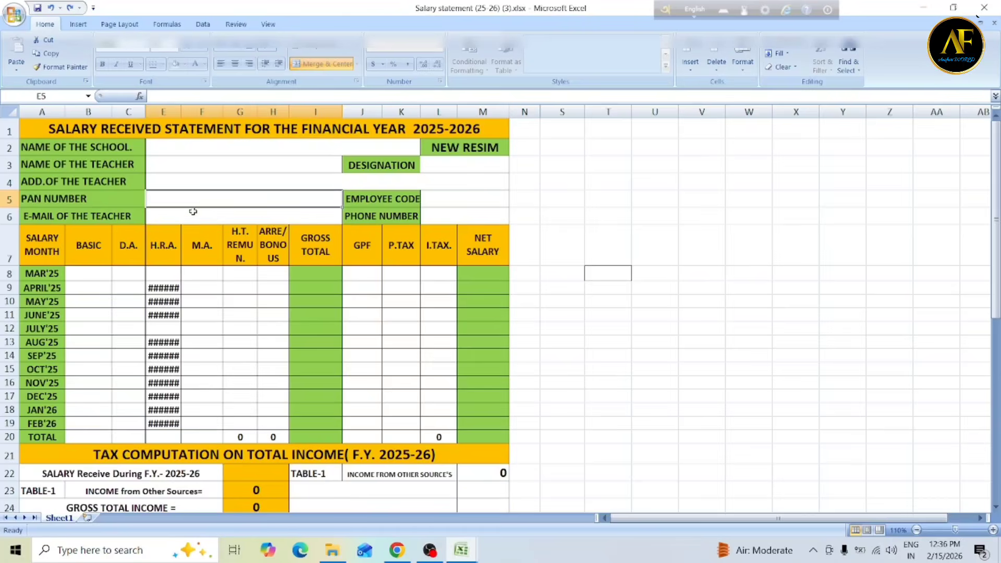
pyautogui.click(192, 213)
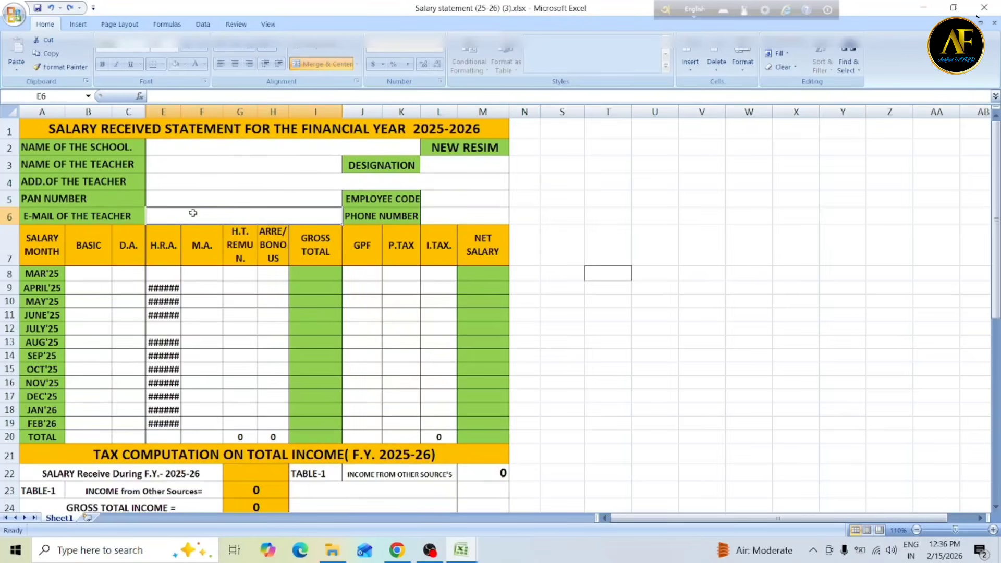
# Step: Enter AT as the designation and go through the employee code and phone number cells
pyautogui.click(441, 167)
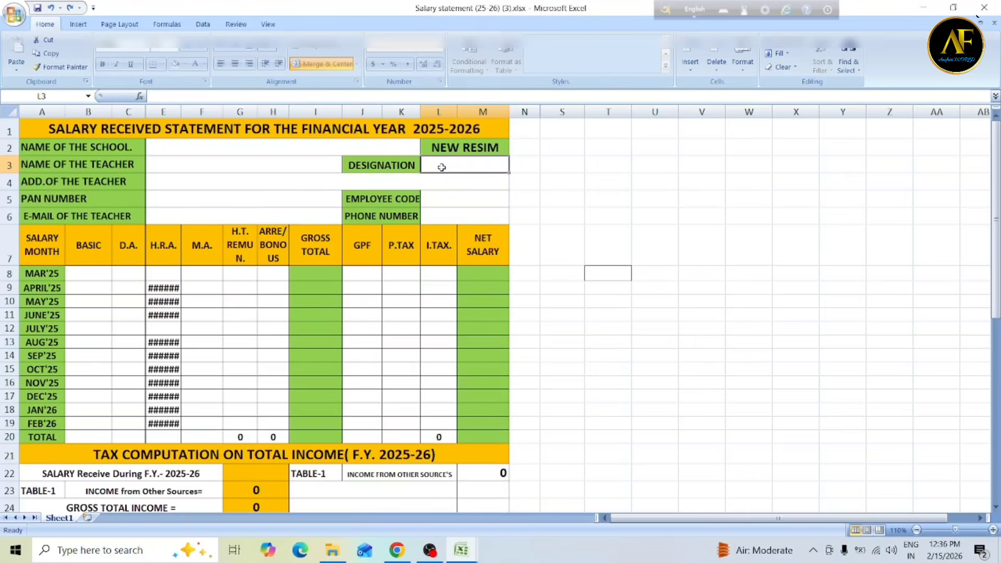
pyautogui.write('AT')
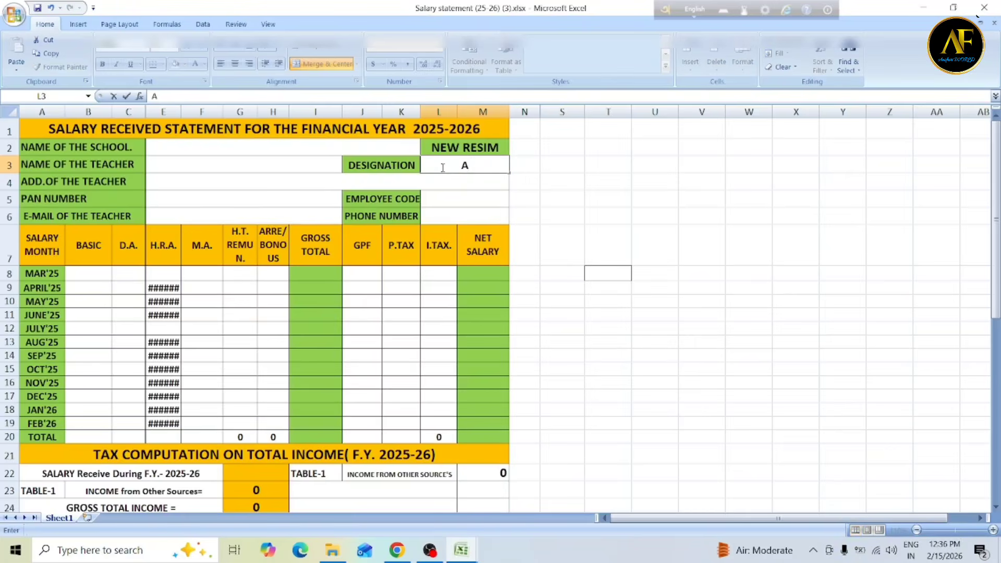
pyautogui.click(450, 198)
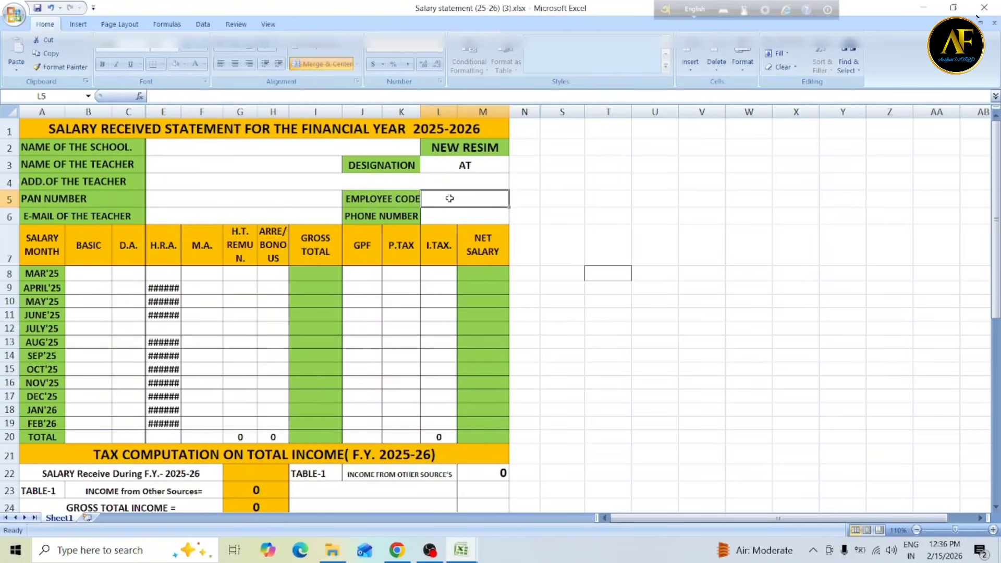
pyautogui.click(455, 215)
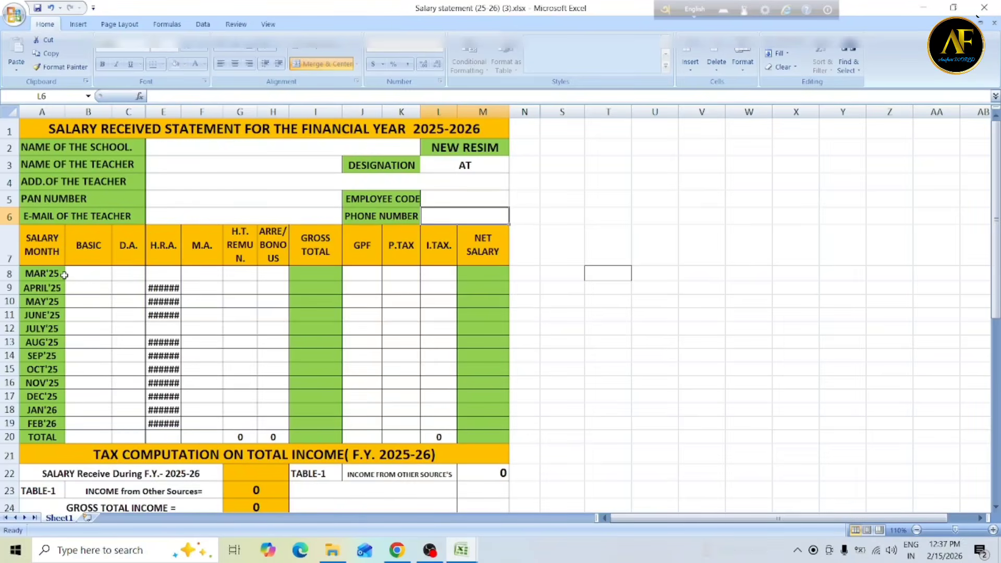
# Step: Enter 33500 as the basic pay for MAR'25
pyautogui.click(86, 274)
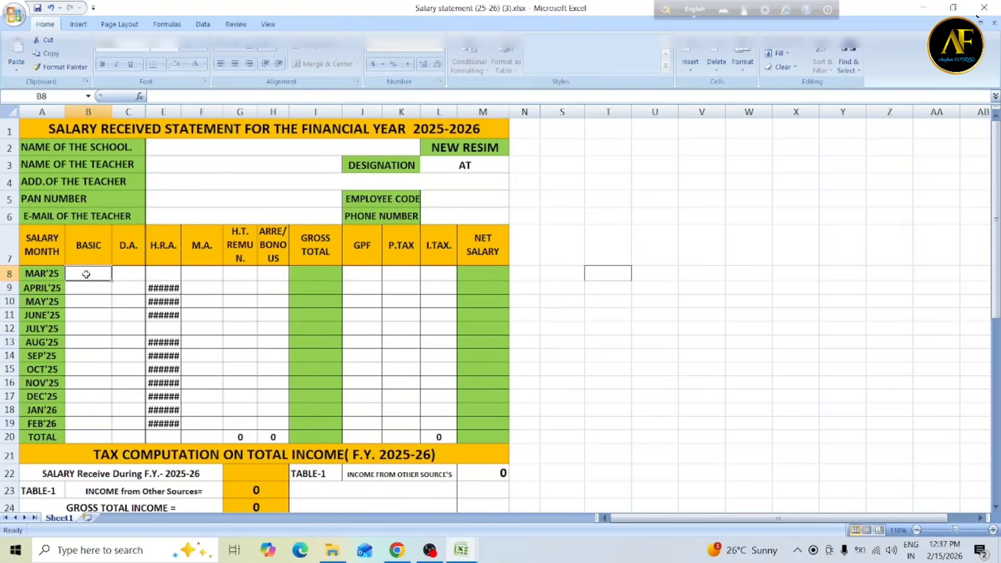
pyautogui.write('33500')
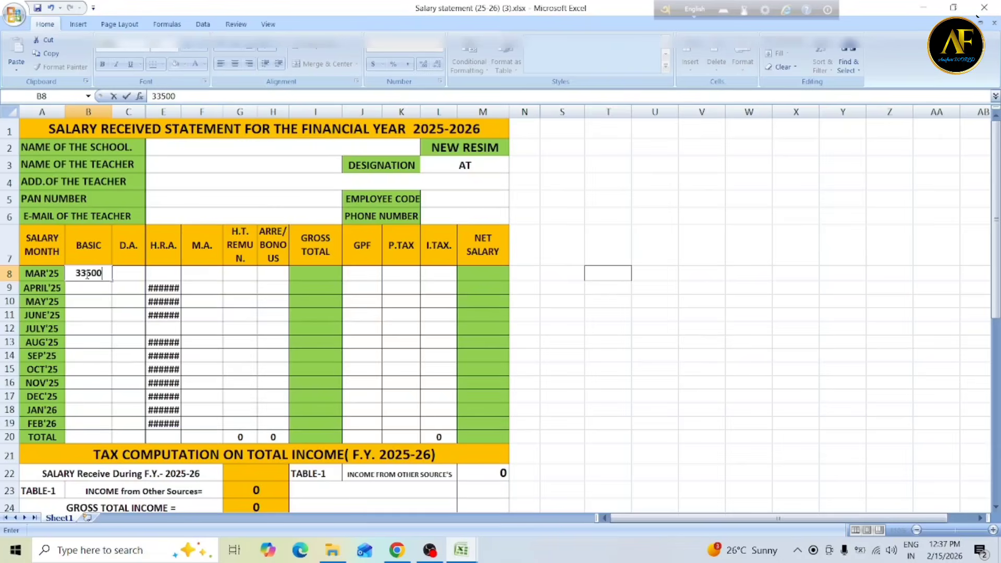
pyautogui.press('Return')
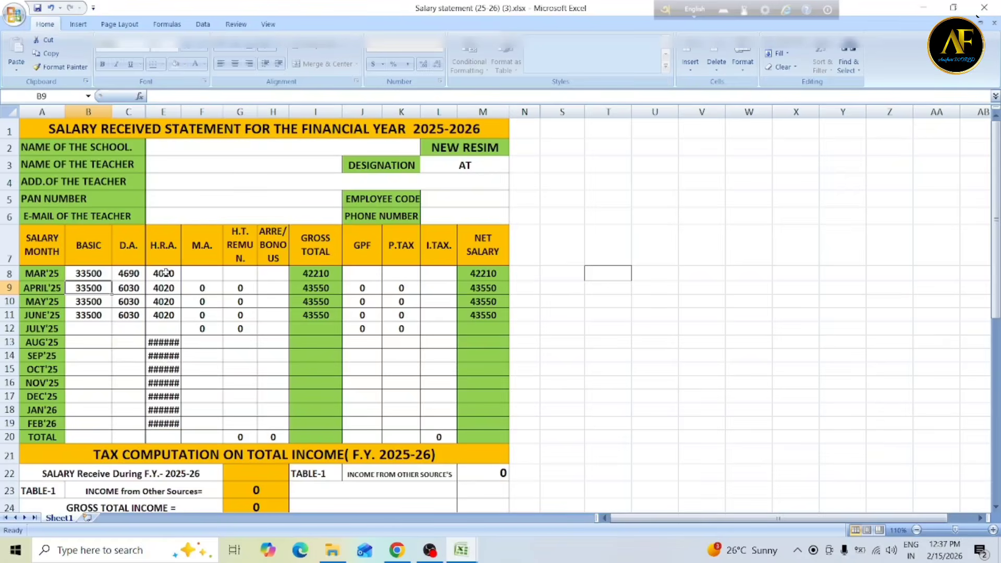
# Step: Enter 500 as the medical allowance (M.A.) for MAR'25
pyautogui.click(199, 271)
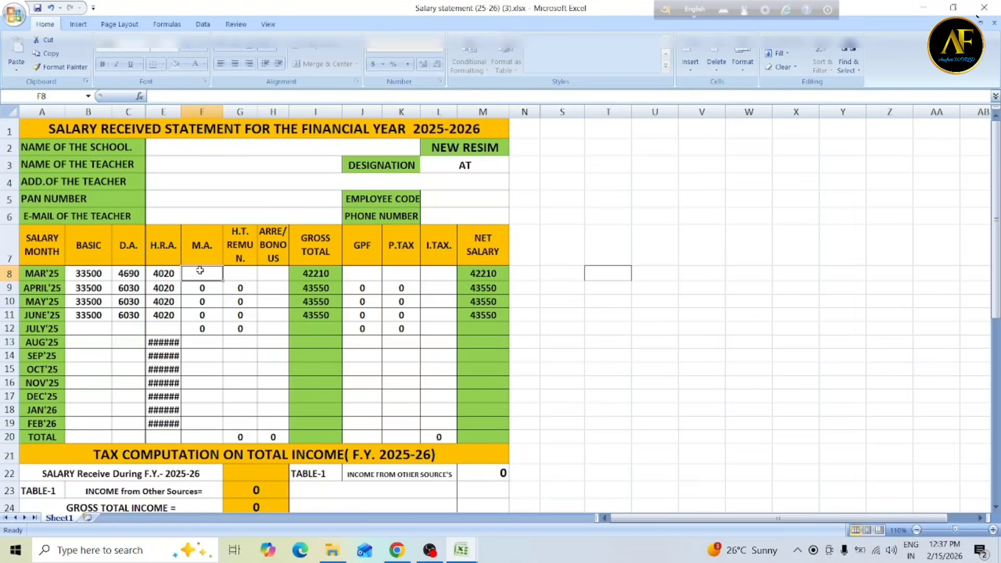
pyautogui.write('50')
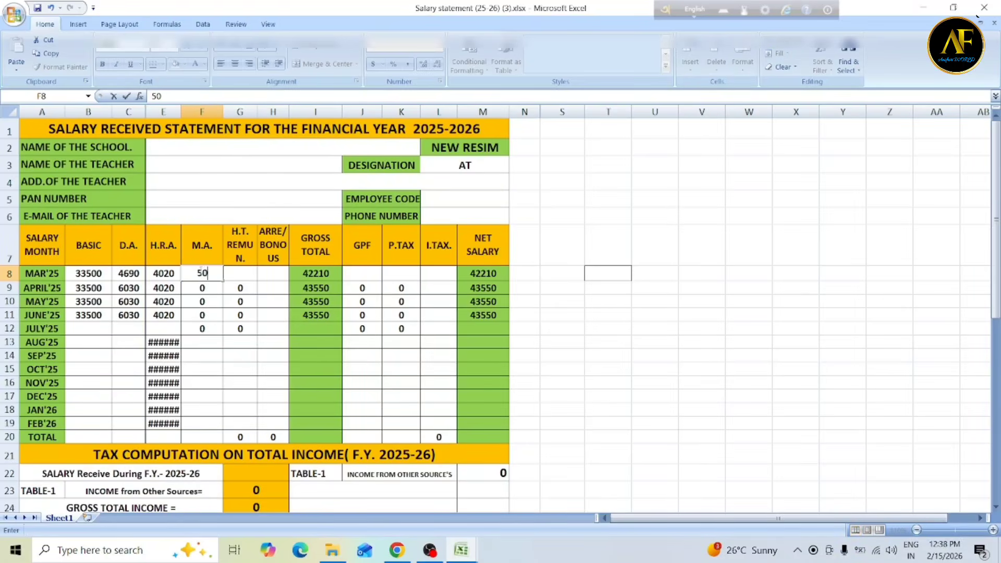
pyautogui.write('0')
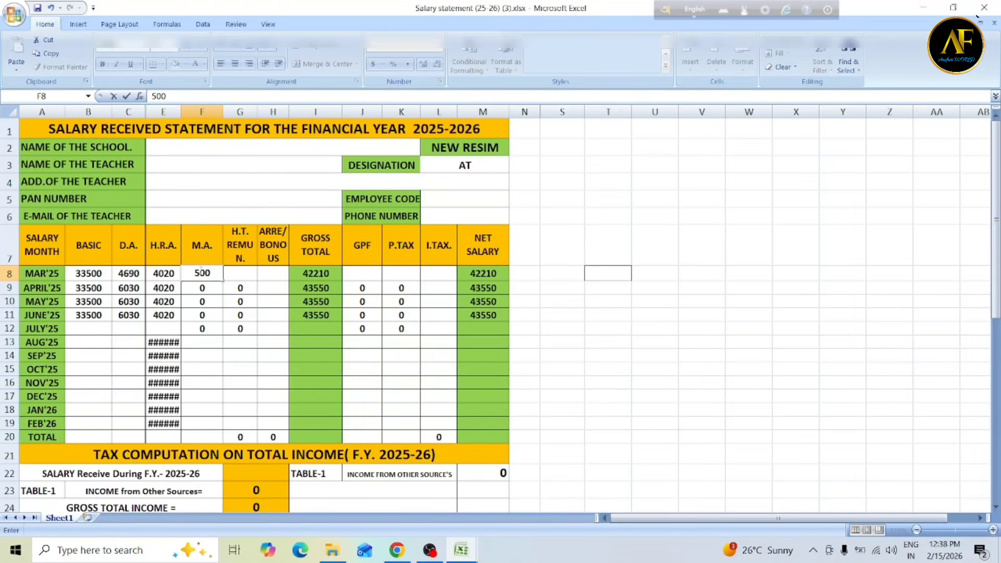
pyautogui.press('Return')
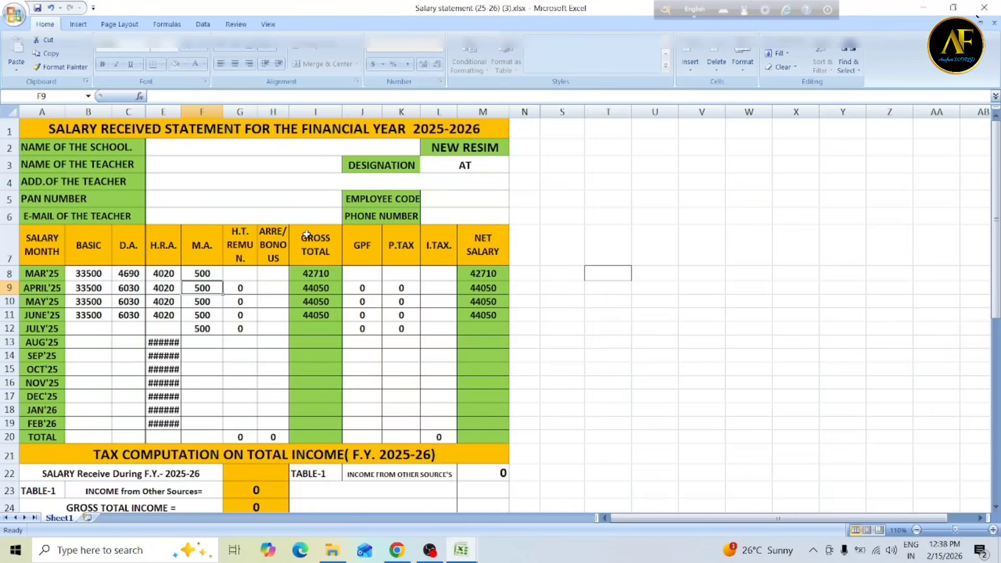
# Step: Enter 400 as the head teacher remuneration (H.T. REMUN.) for MAR'25
pyautogui.click(240, 275)
pyautogui.write('0')
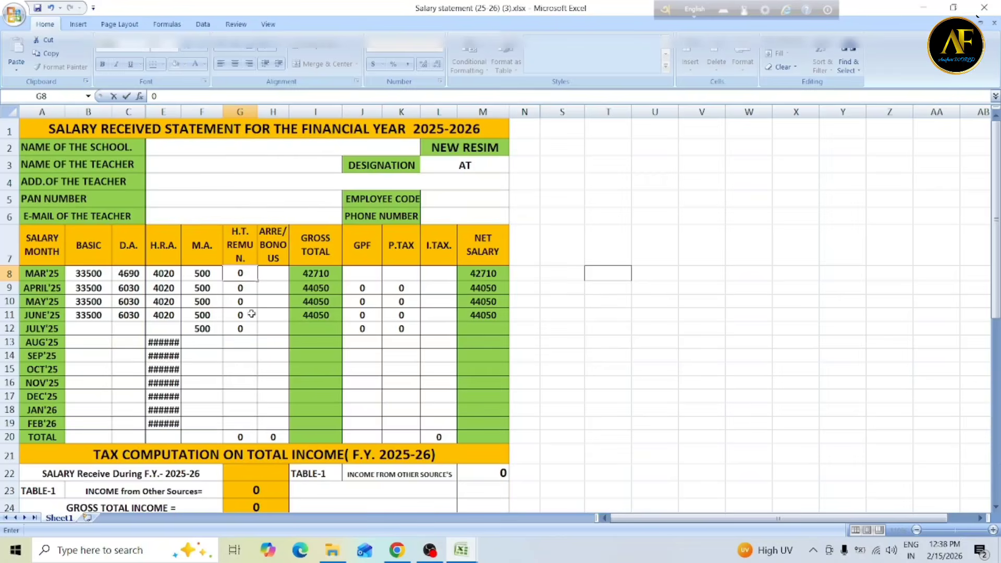
pyautogui.click(248, 275)
pyautogui.press('BackSpace')
pyautogui.write('400')
pyautogui.press('Return')
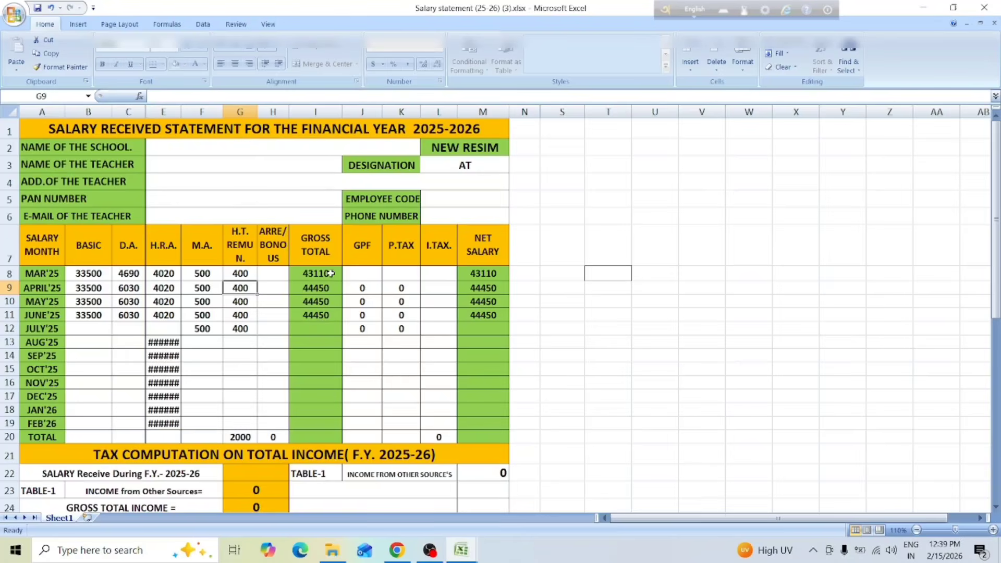
# Step: Enter 4000 as the GPF deduction and 200 as the professional tax (P.TAX) for MAR'25
pyautogui.click(368, 271)
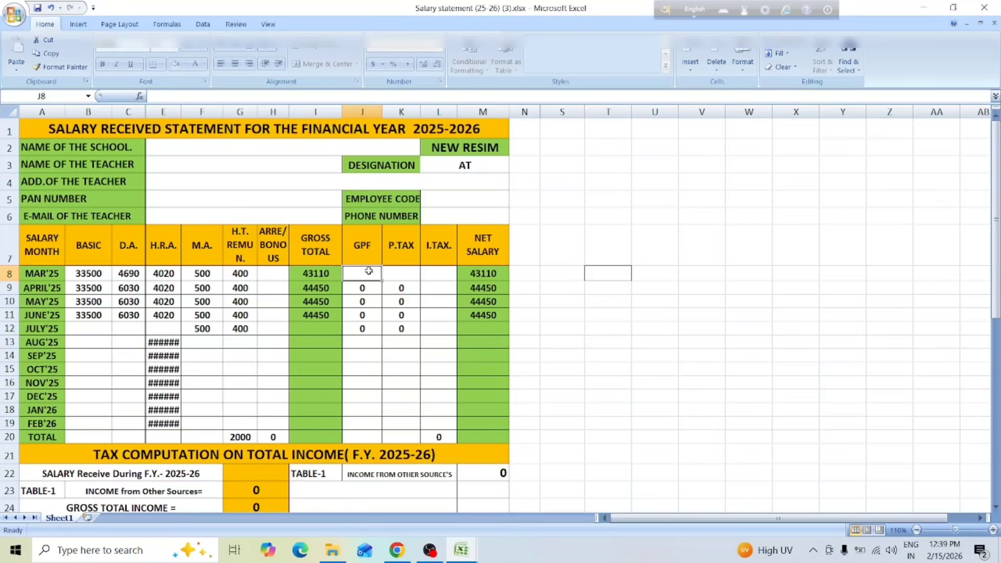
pyautogui.write('4')
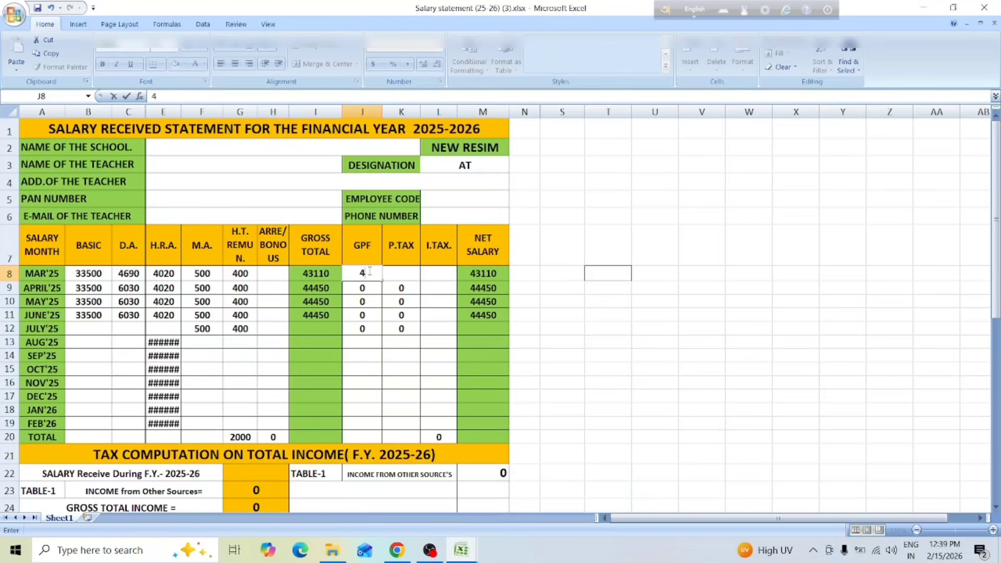
pyautogui.write('000')
pyautogui.press('Return')
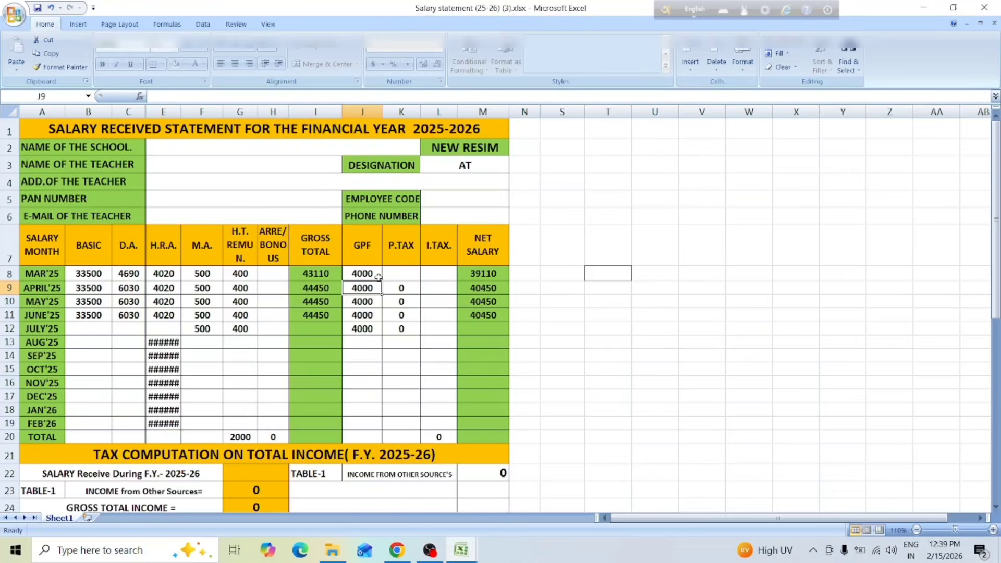
pyautogui.click(393, 277)
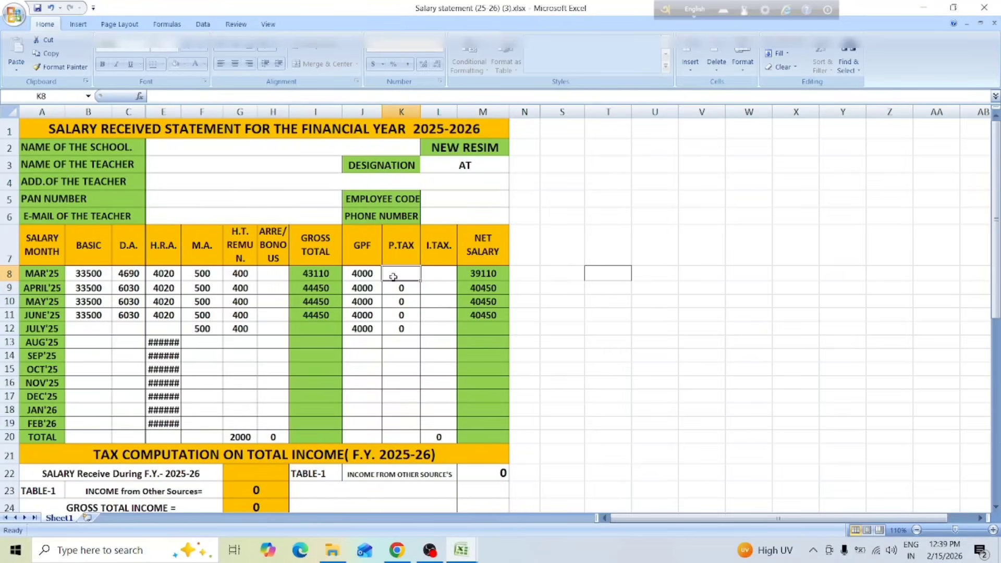
pyautogui.write('200')
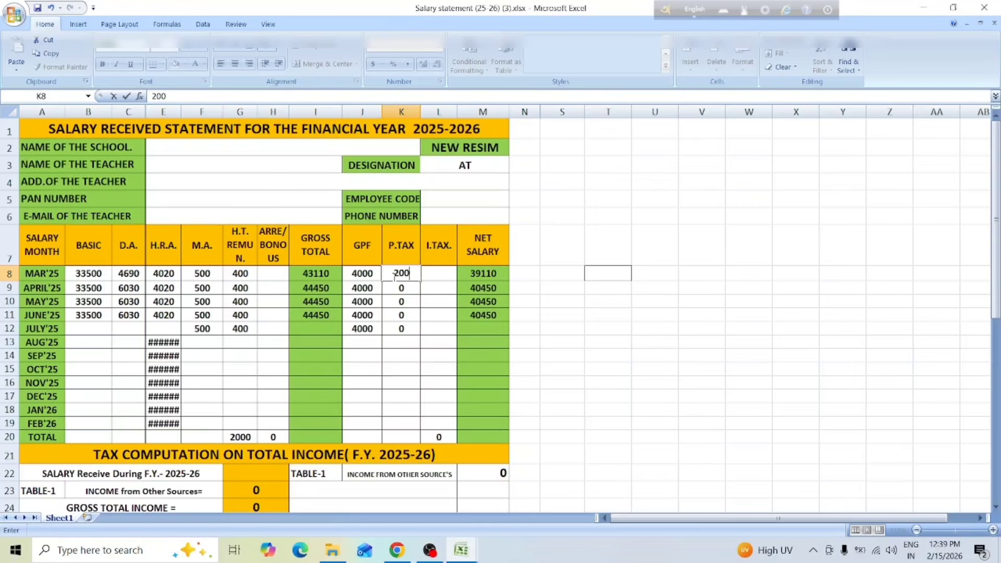
pyautogui.press('Return')
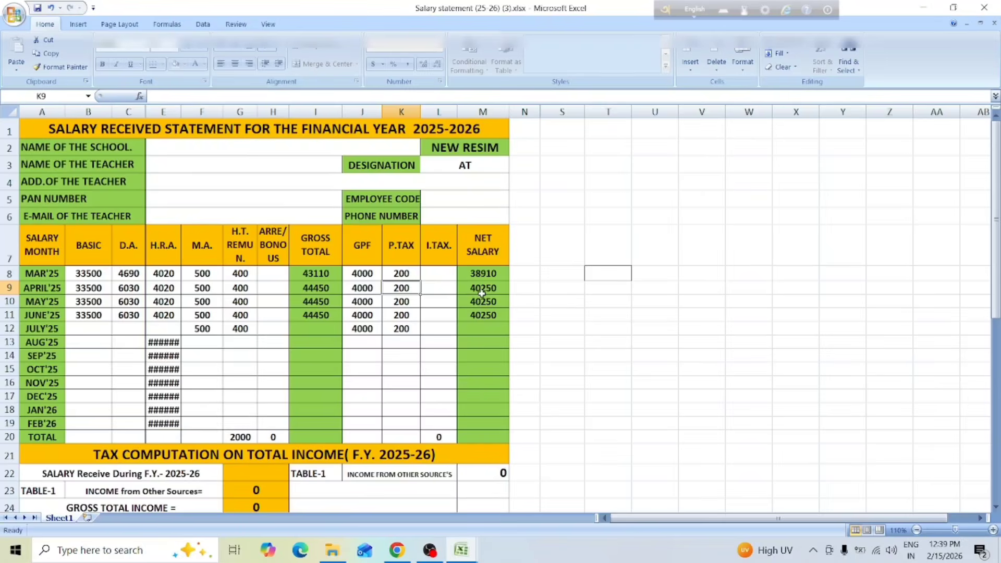
# Step: Enter 34500 as the basic pay for JULY'25
pyautogui.click(78, 331)
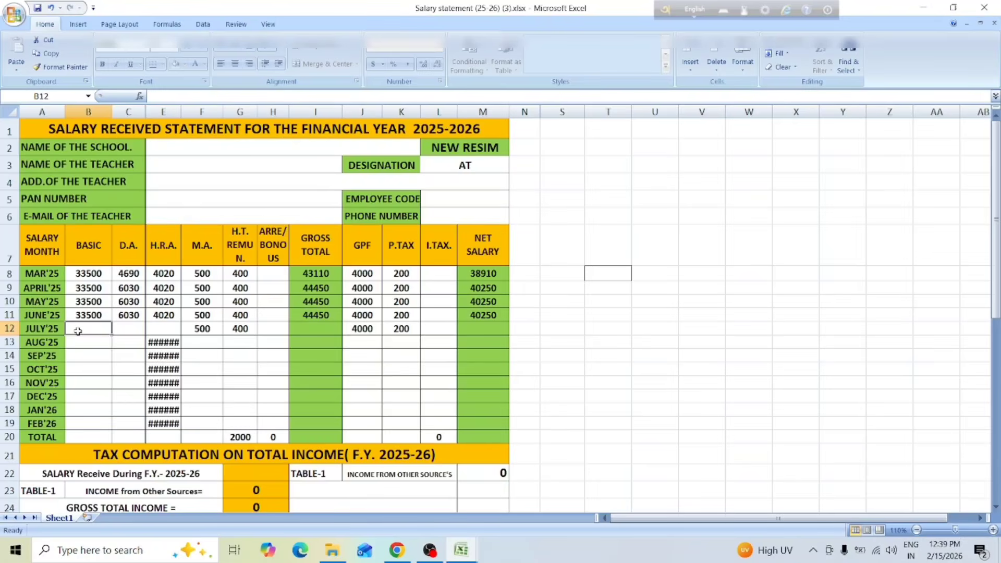
pyautogui.write('34500')
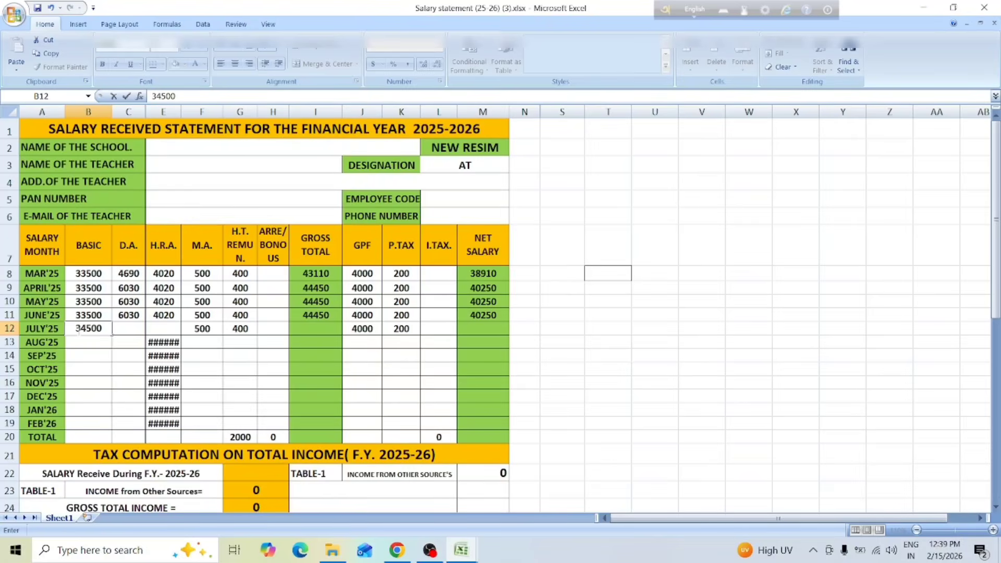
pyautogui.press('Return')
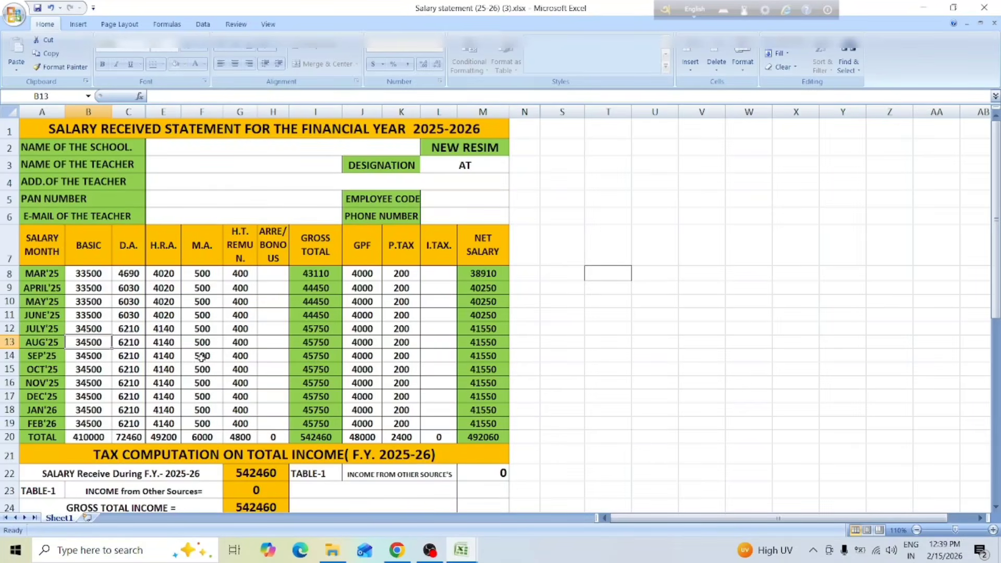
# Step: Enter 6800 as the arrear/bonus amount for SEP'25
pyautogui.click(279, 357)
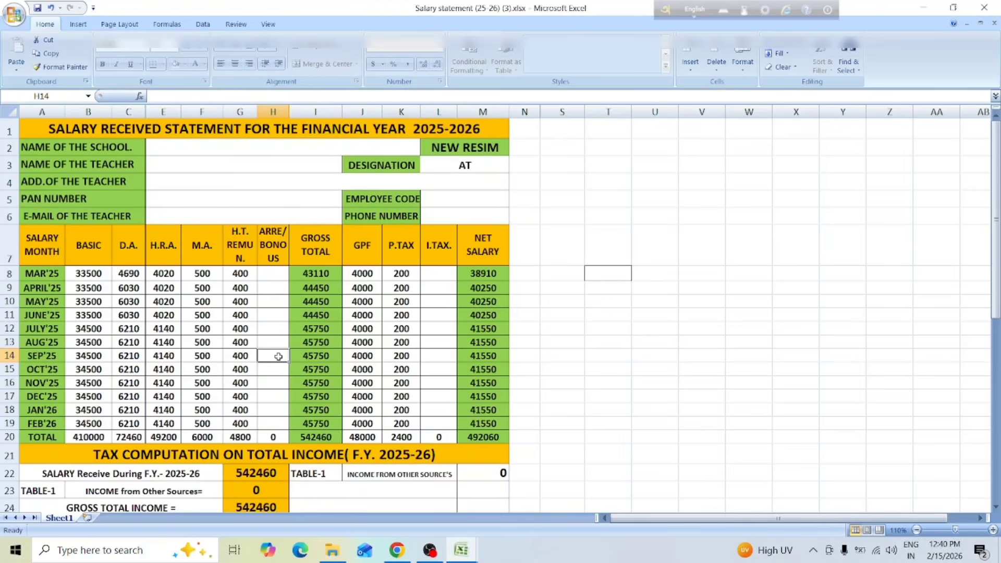
pyautogui.write('6800')
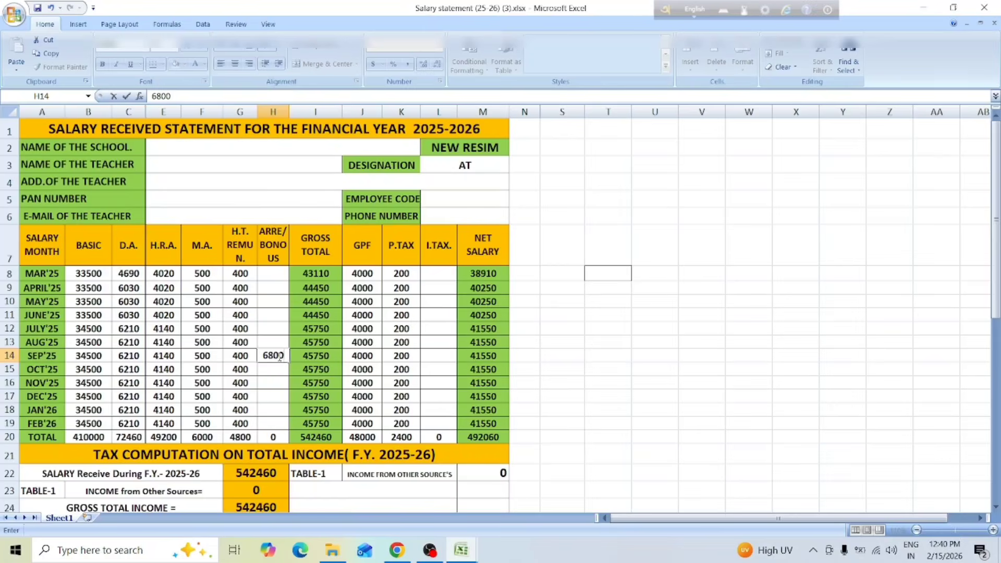
pyautogui.press('Return')
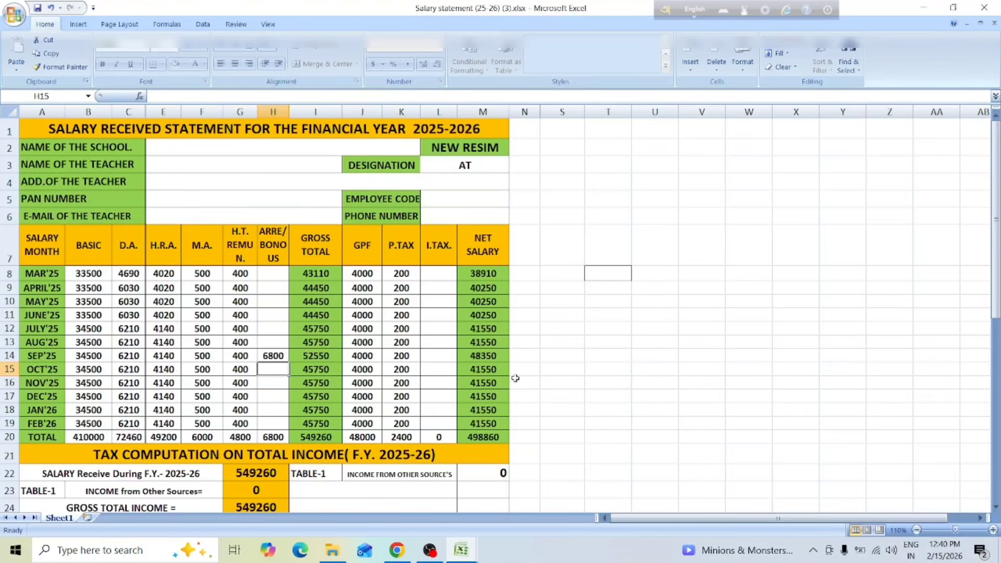
# Step: Review the tax computation section, including the Table-1 income from other sources cell, and return to the start of the salary statement
pyautogui.scroll(-7, 273, 201)
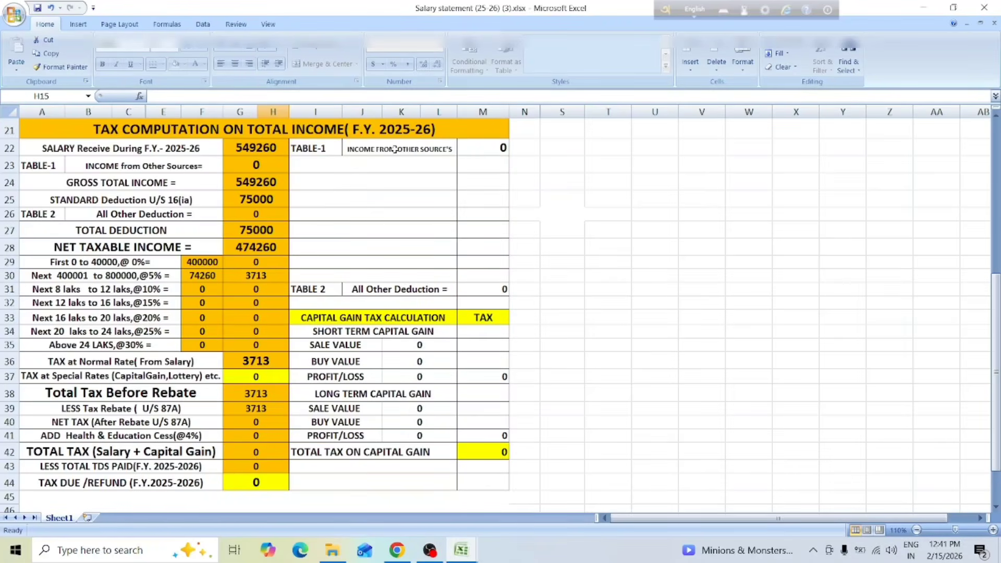
pyautogui.click(469, 148)
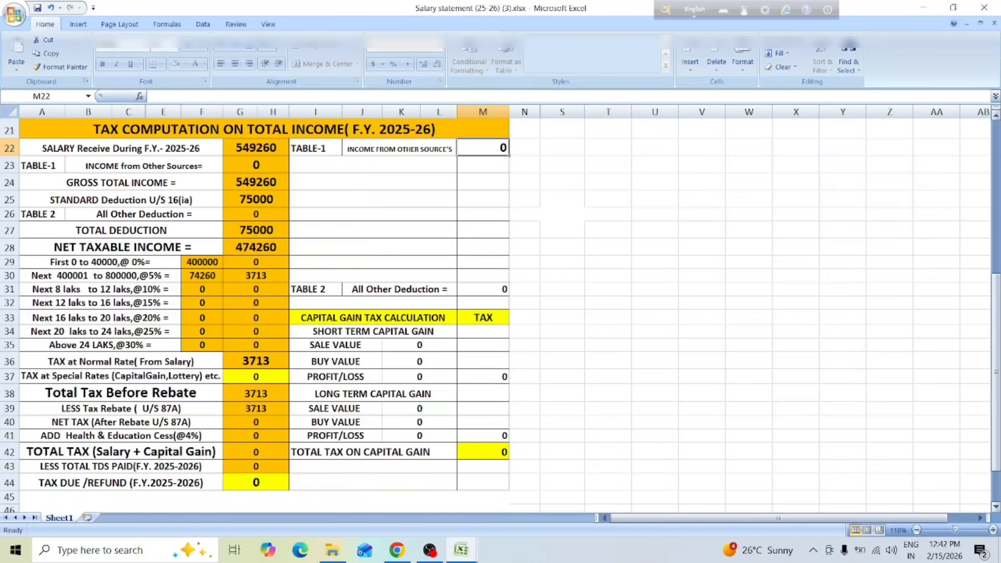
pyautogui.scroll(3, 995, 115)
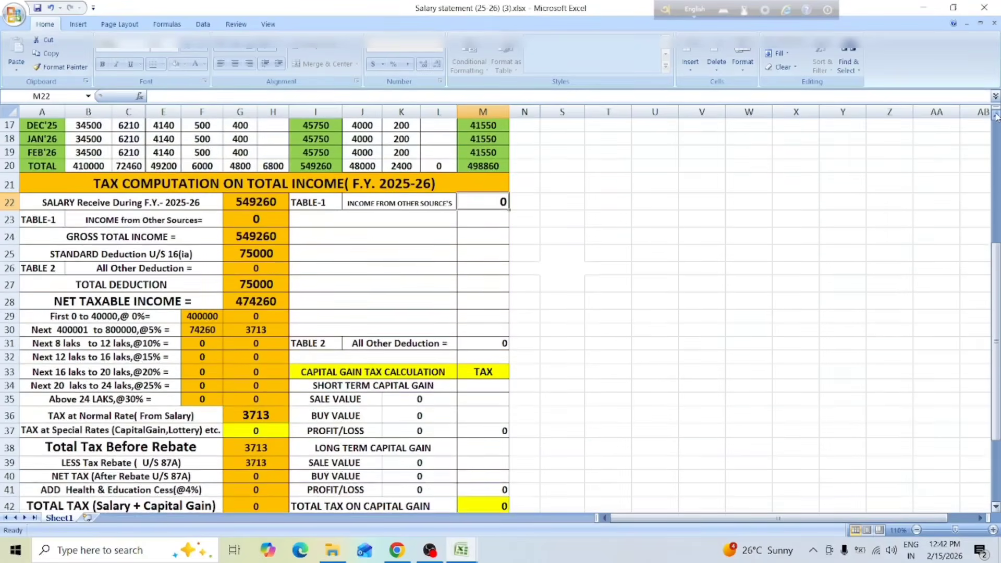
pyautogui.scroll(3, 996, 116)
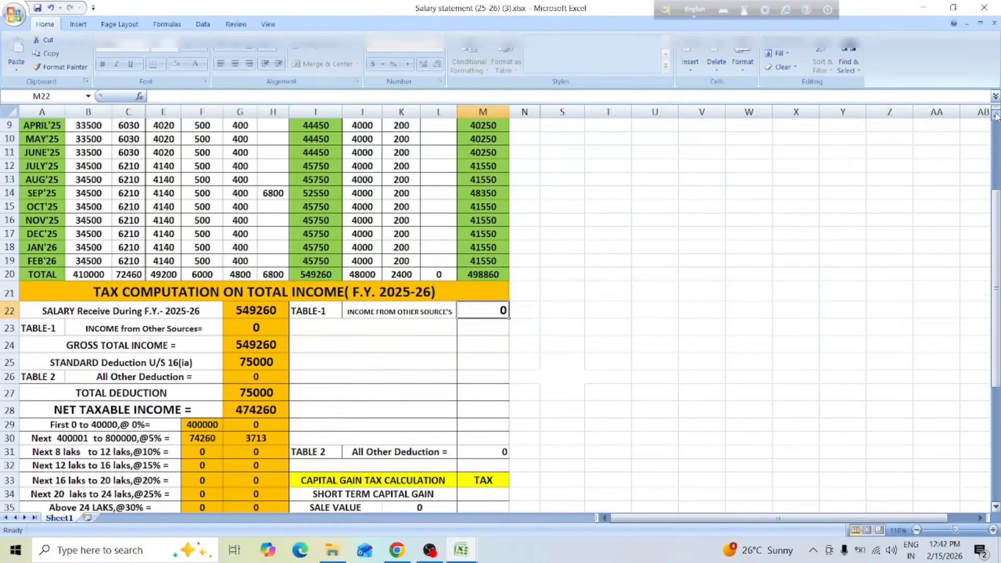
pyautogui.scroll(4, 995, 116)
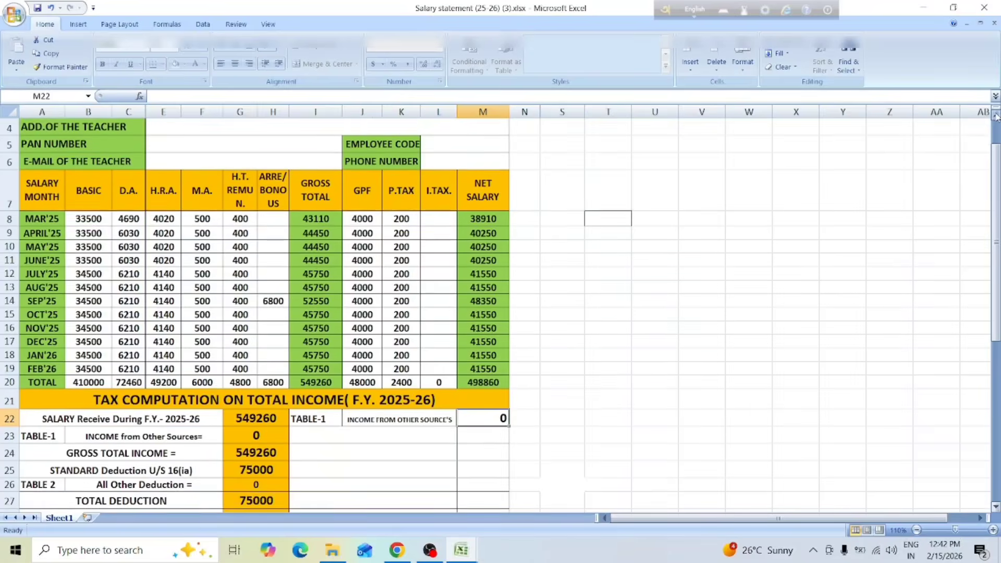
pyautogui.scroll(1, 995, 116)
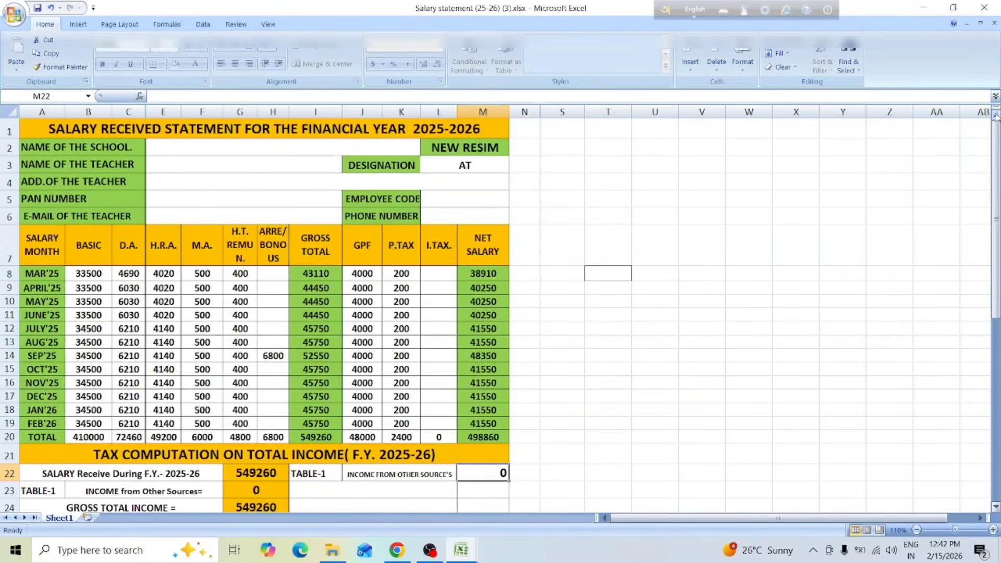